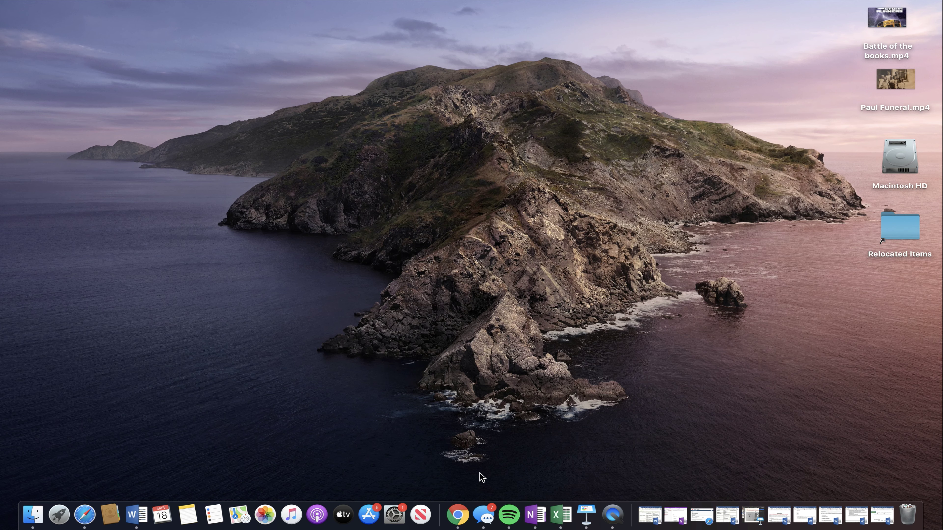
# - Open a new Google Chrome window from the Chrome icon's Dock menu
pyautogui.click(458, 516)
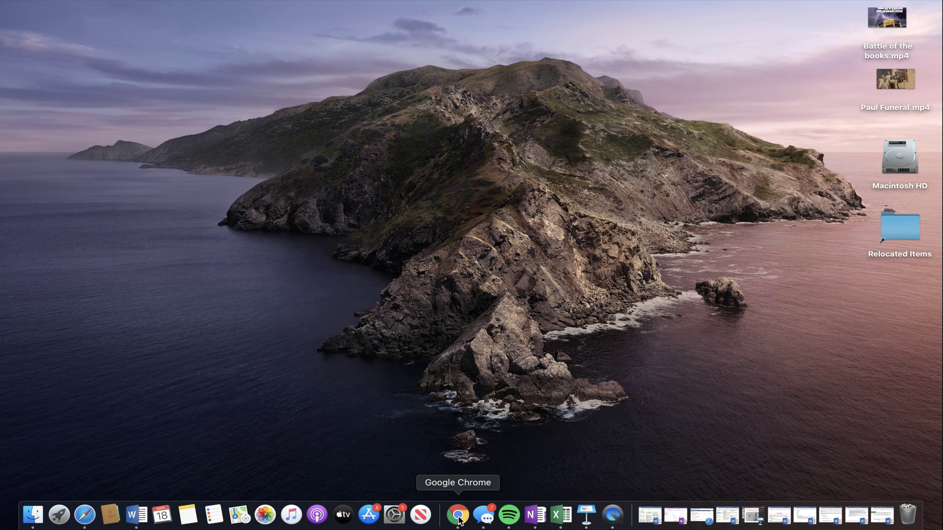
pyautogui.rightClick(459, 519)
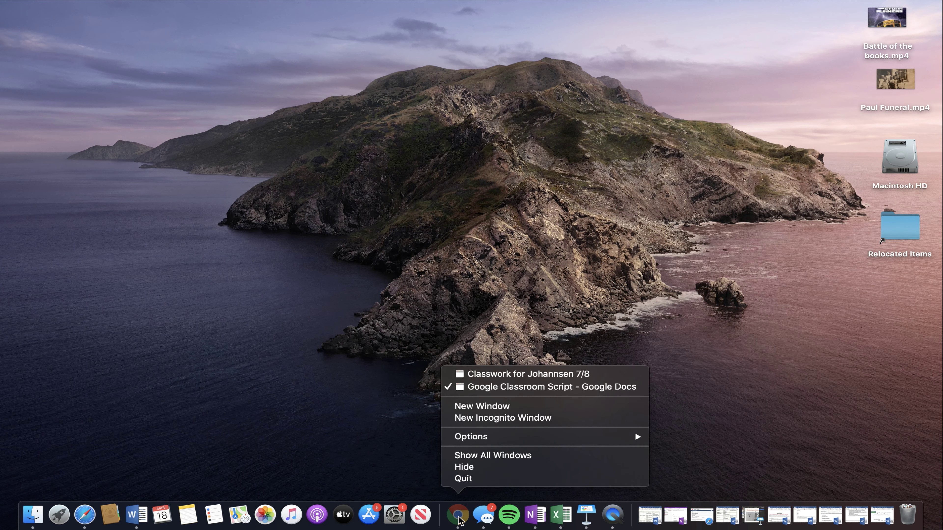
pyautogui.click(508, 409)
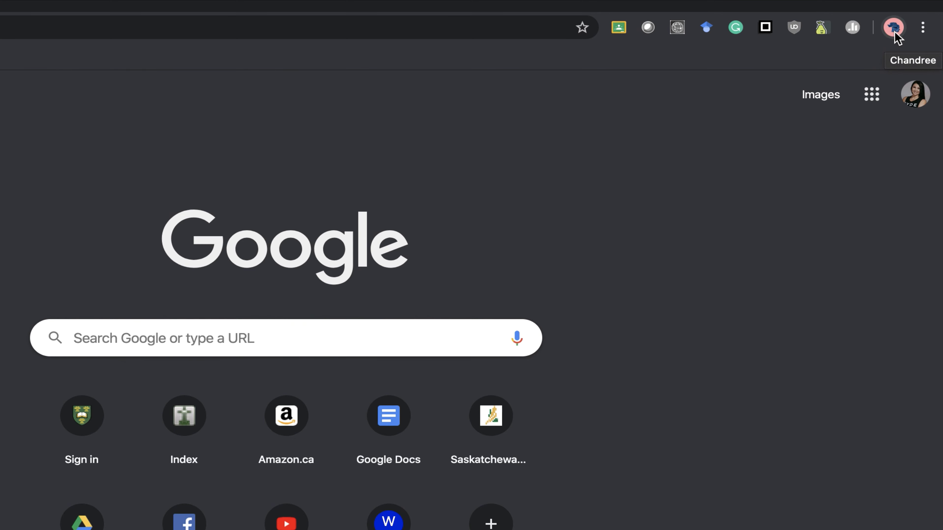
pyautogui.click(894, 33)
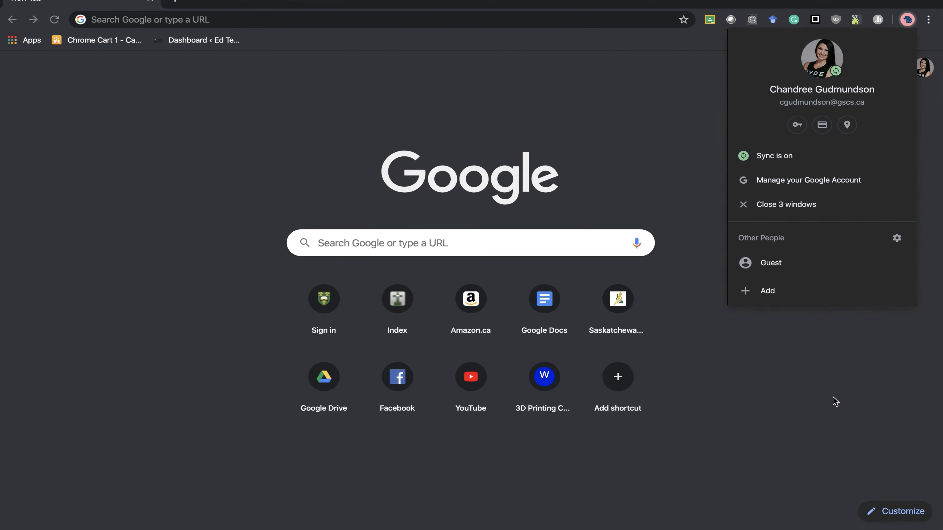
pyautogui.click(834, 401)
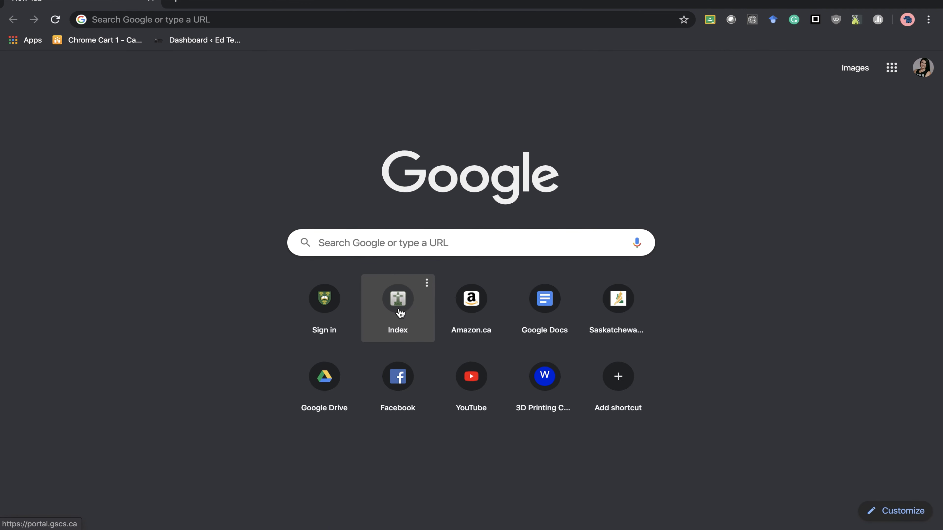
# - Go to portal.gscs.ca, then reach Google Classroom through Google Apps on the dashboard
pyautogui.click(397, 20)
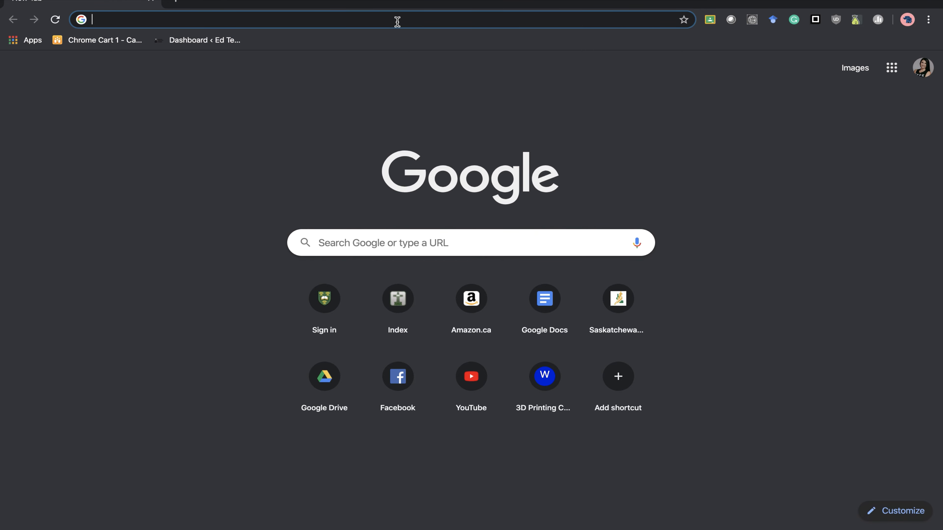
pyautogui.write('portal.gscs.ca')
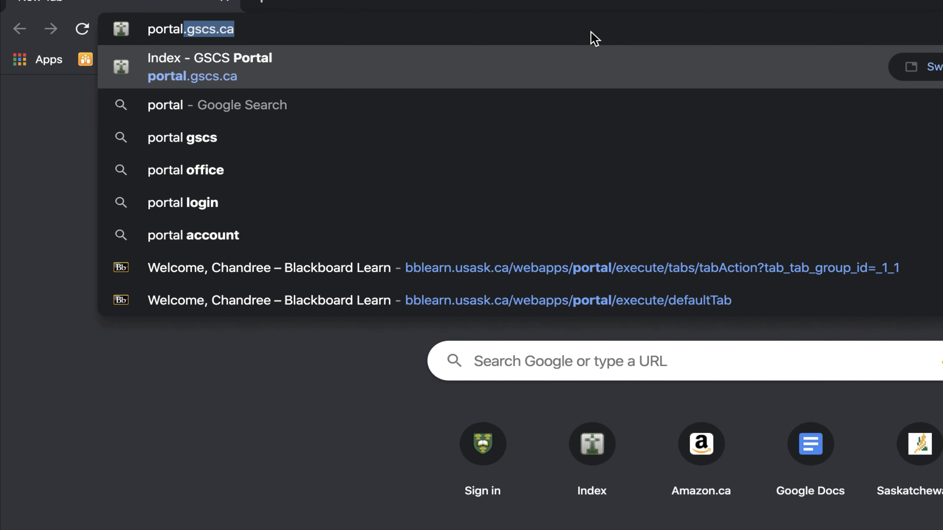
pyautogui.press('Return')
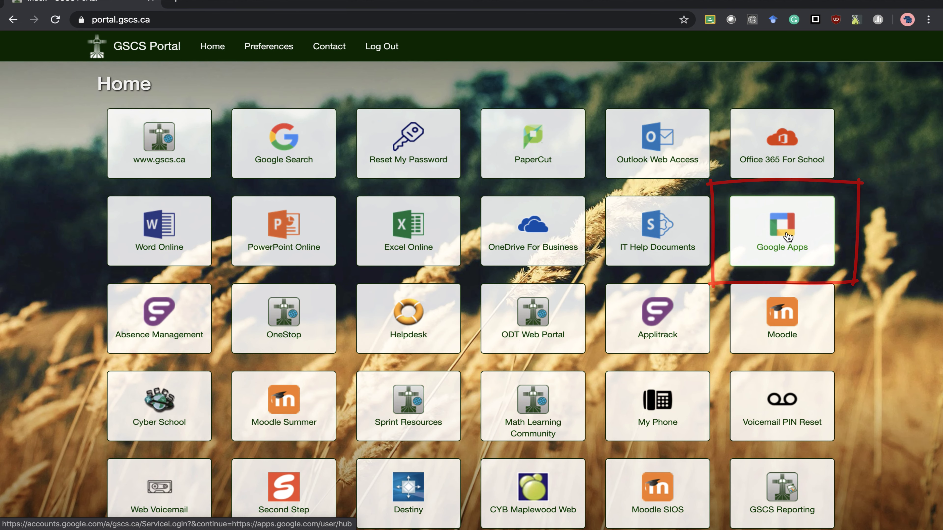
pyautogui.click(787, 236)
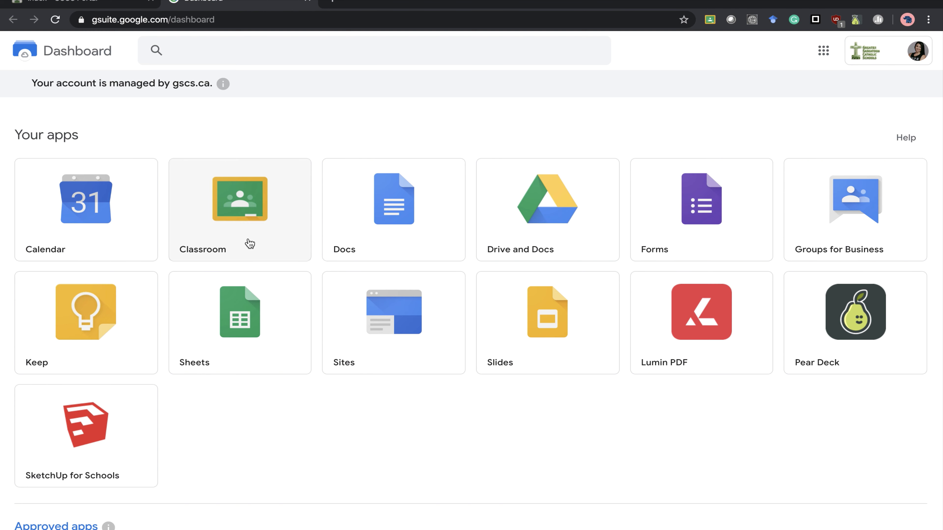
pyautogui.click(250, 244)
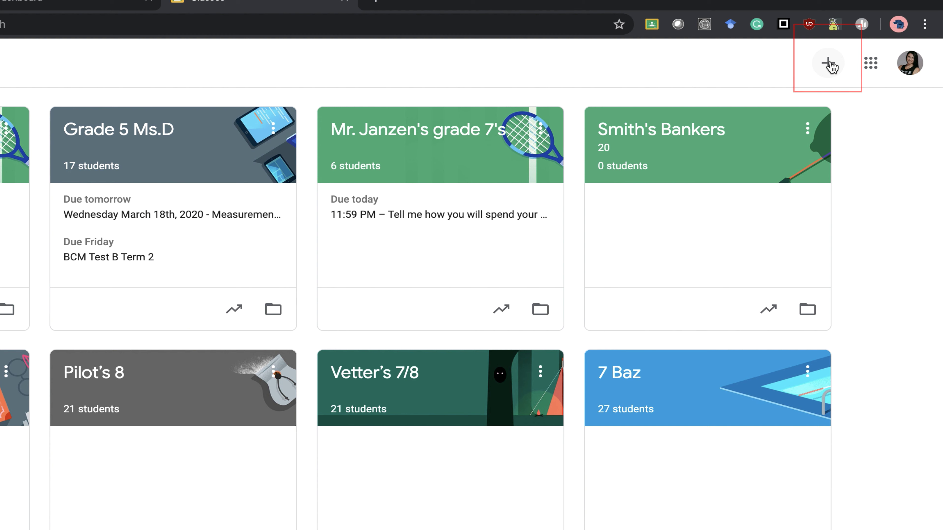
# - Create a new class named 'Text Class GSCS'
pyautogui.click(830, 66)
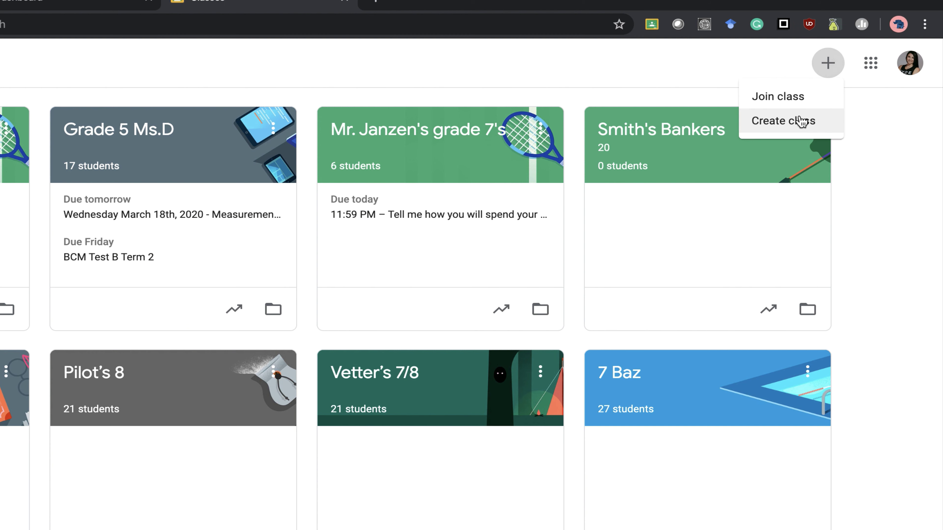
pyautogui.click(799, 128)
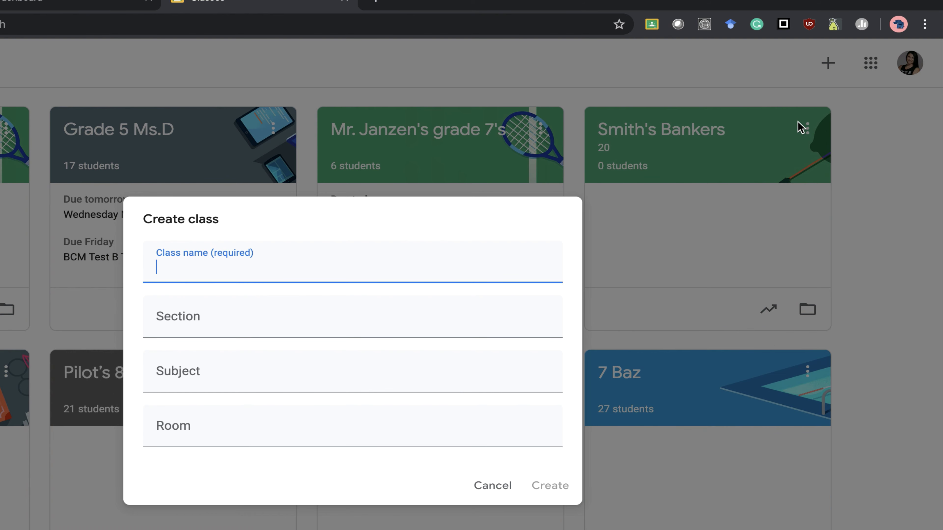
pyautogui.write('Text Class GSC')
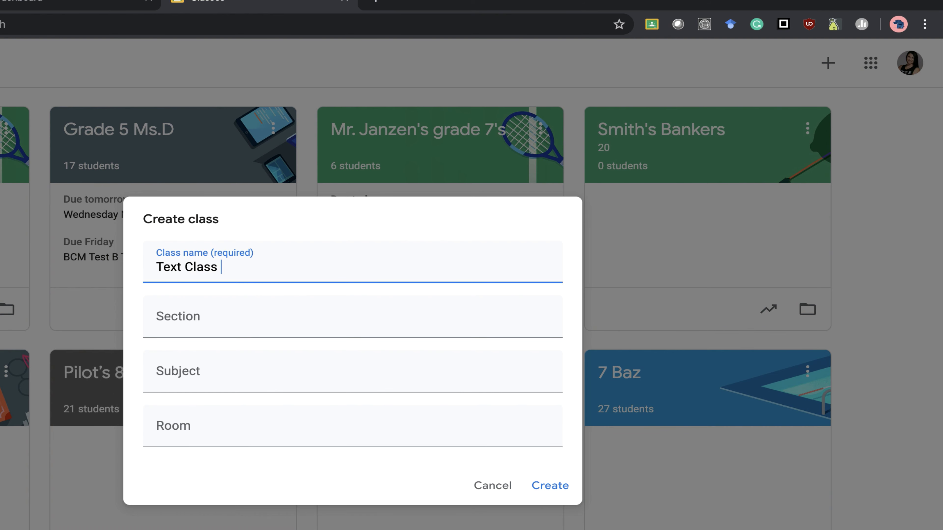
pyautogui.write('S')
pyautogui.click(555, 484)
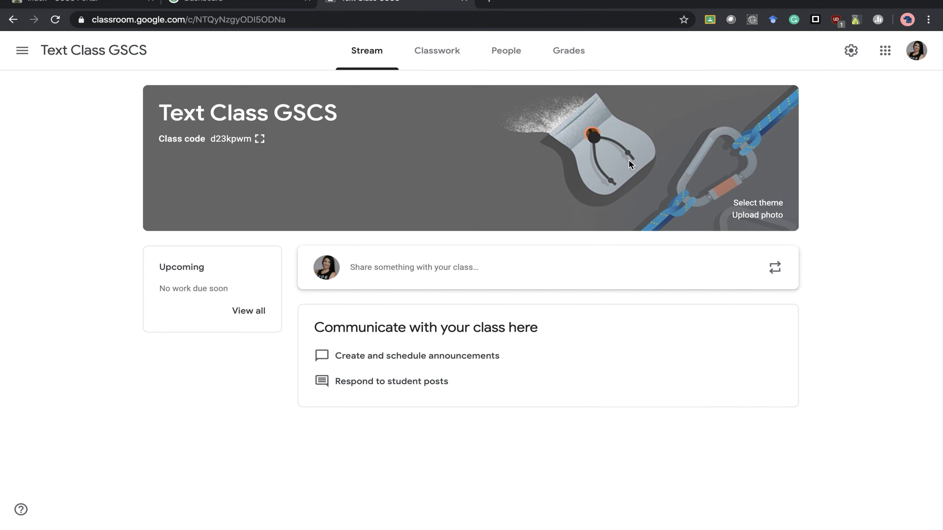
# - Apply the green books image as the class banner theme
pyautogui.click(766, 203)
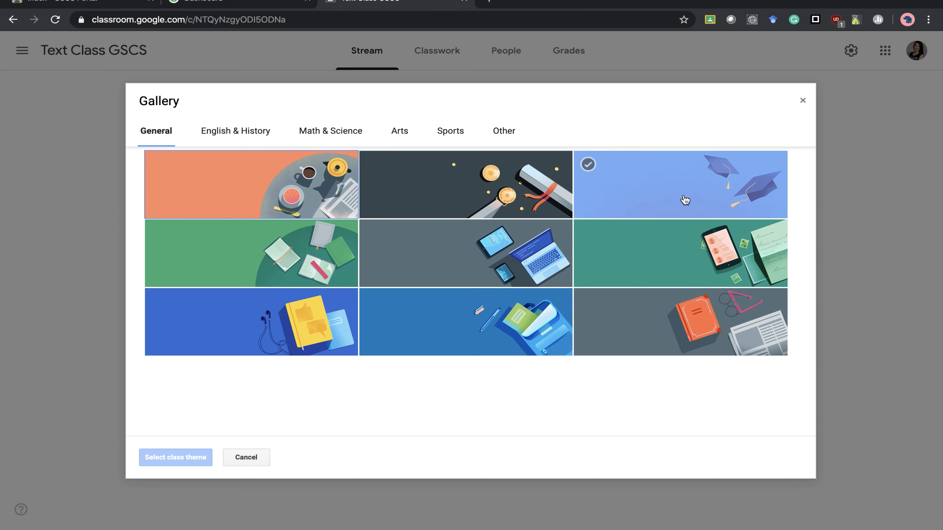
pyautogui.click(336, 245)
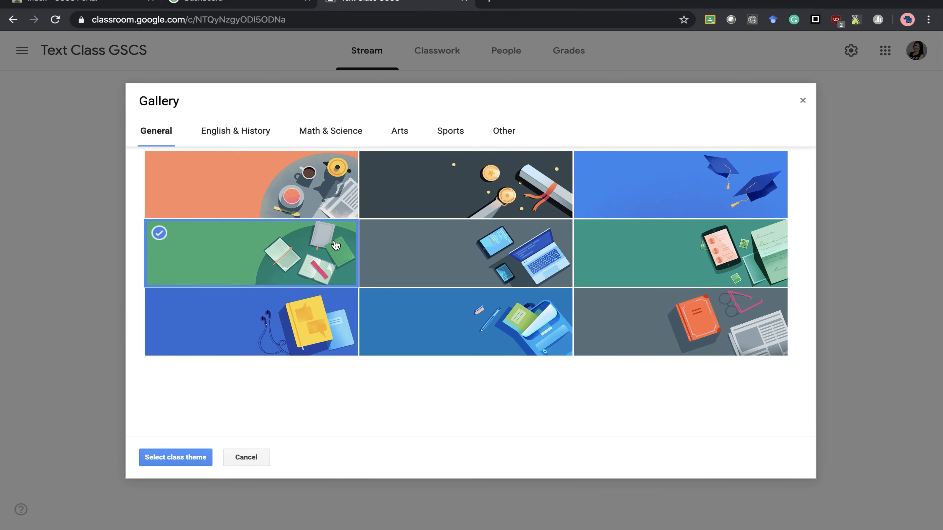
pyautogui.click(190, 463)
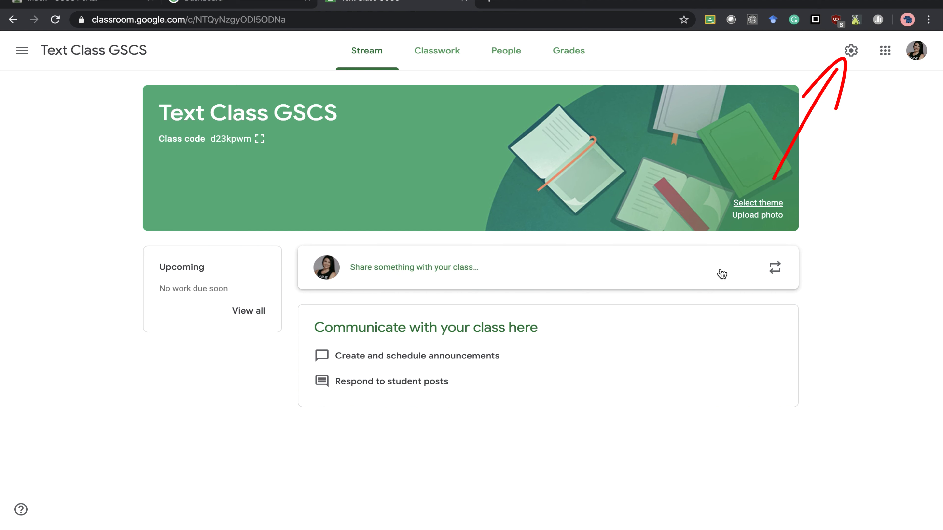
# - In Class settings, set Stream posting permission to 'Students can only comment'
pyautogui.click(851, 51)
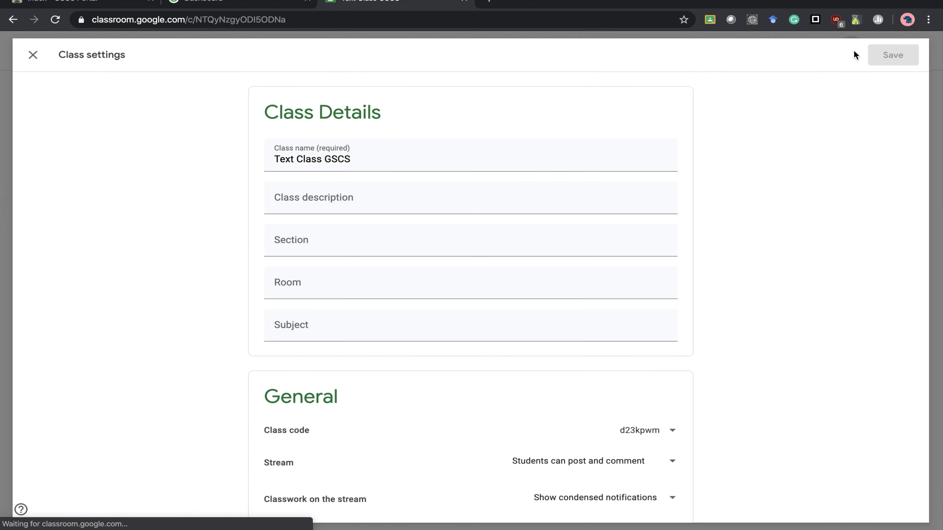
pyautogui.scroll(-5, 634, 375)
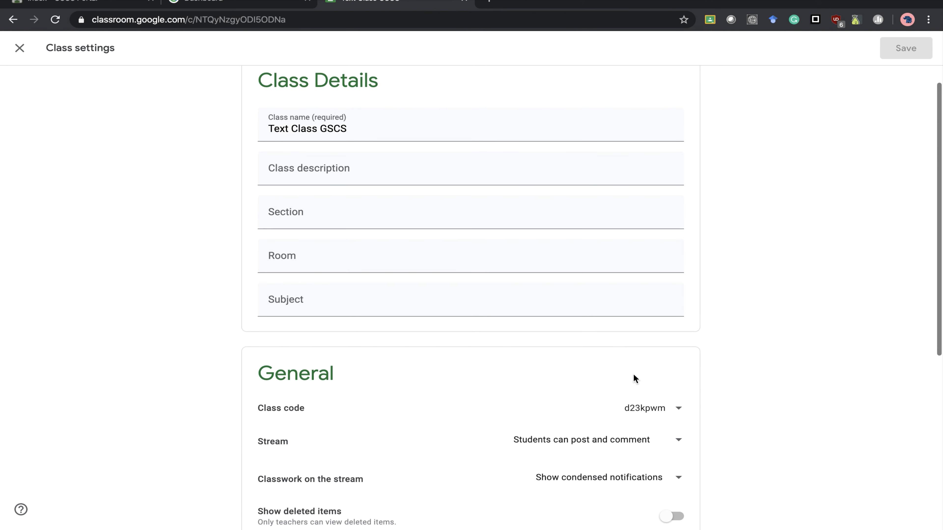
pyautogui.scroll(-3, 633, 374)
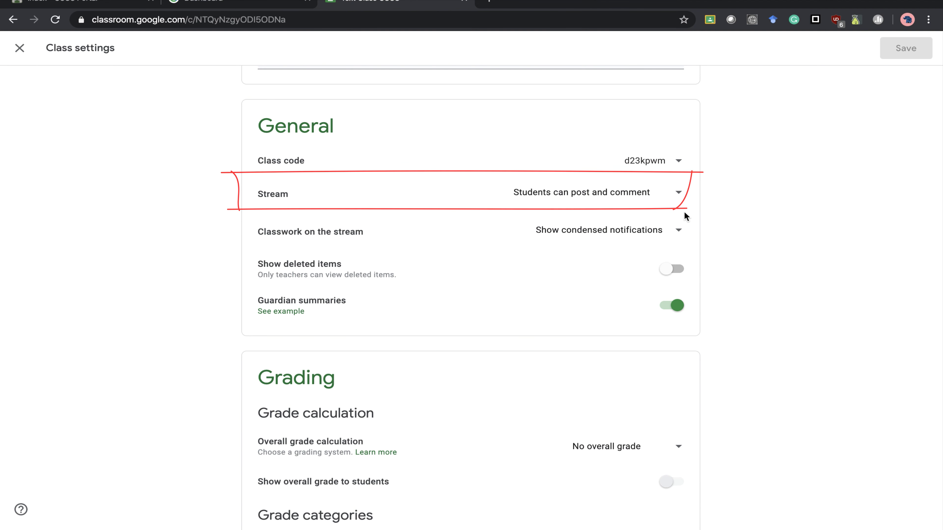
pyautogui.click(677, 195)
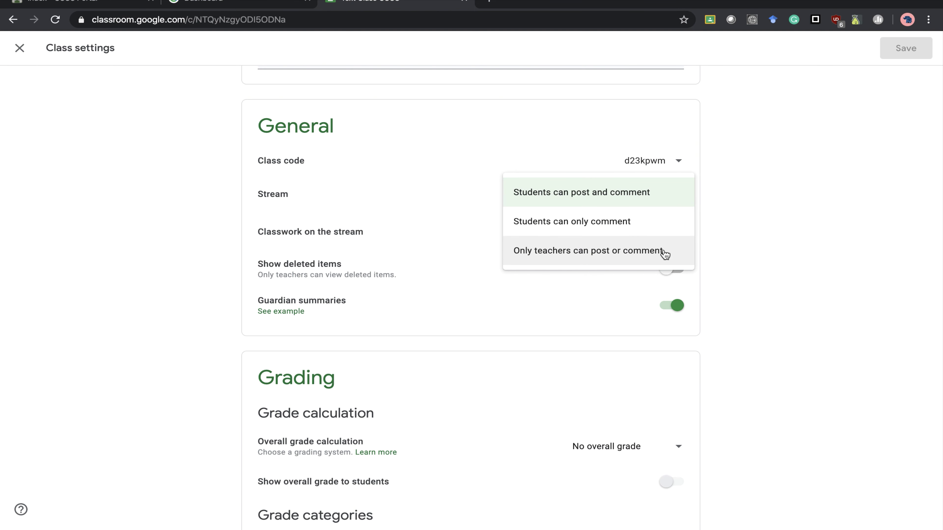
pyautogui.click(667, 226)
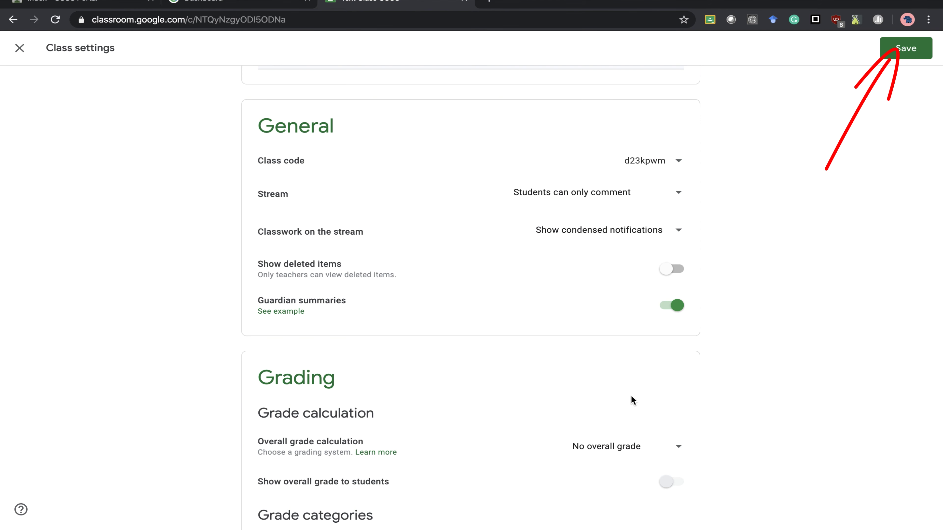
pyautogui.scroll(-1, 631, 395)
pyautogui.scroll(4, 631, 395)
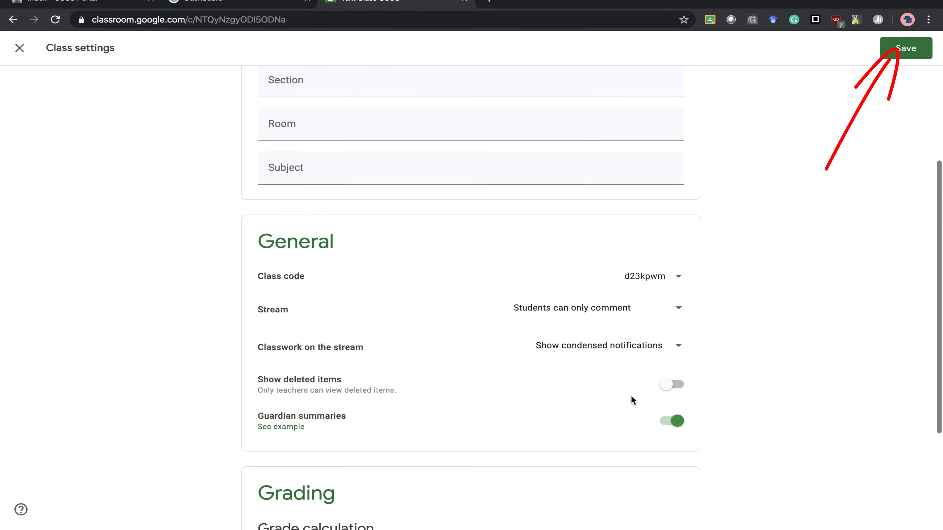
# - Save the class settings and switch to the Classwork page
pyautogui.click(917, 52)
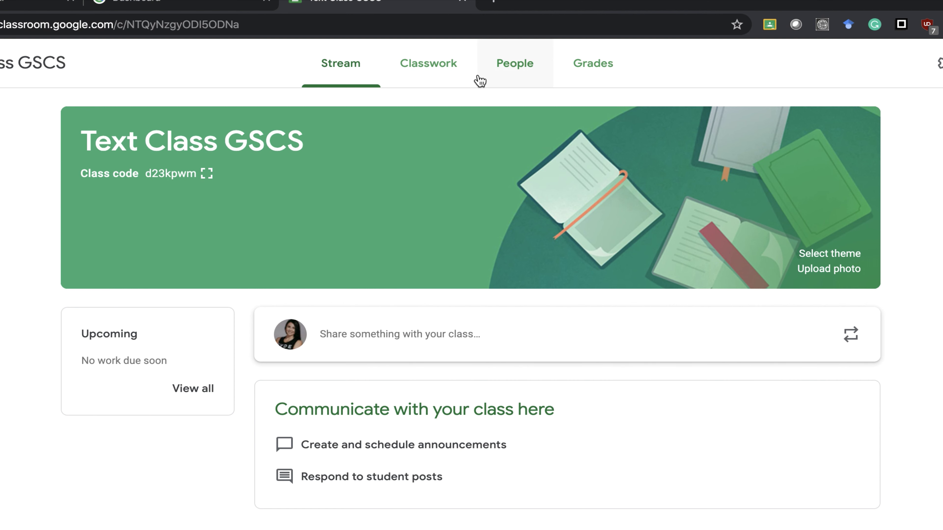
pyautogui.click(457, 80)
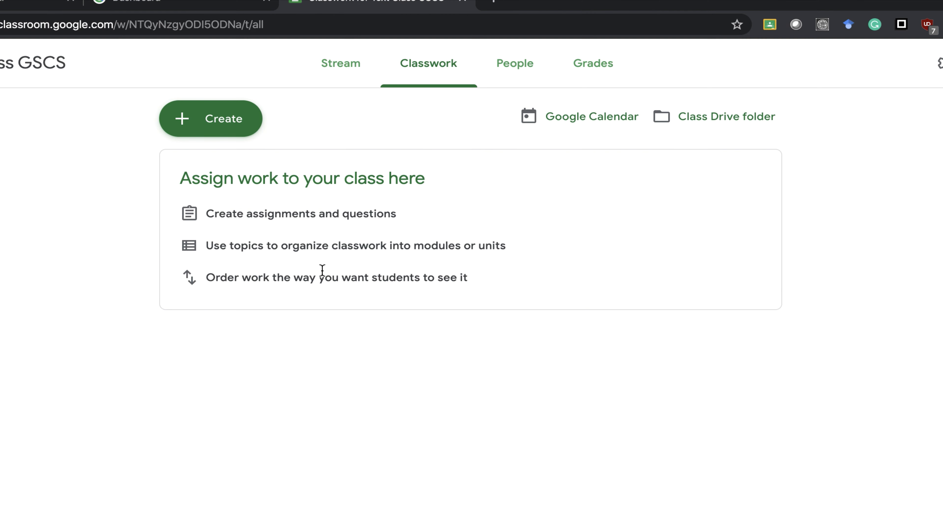
# - From the People page, search for the colleague and send them a co-teacher invitation
pyautogui.click(517, 77)
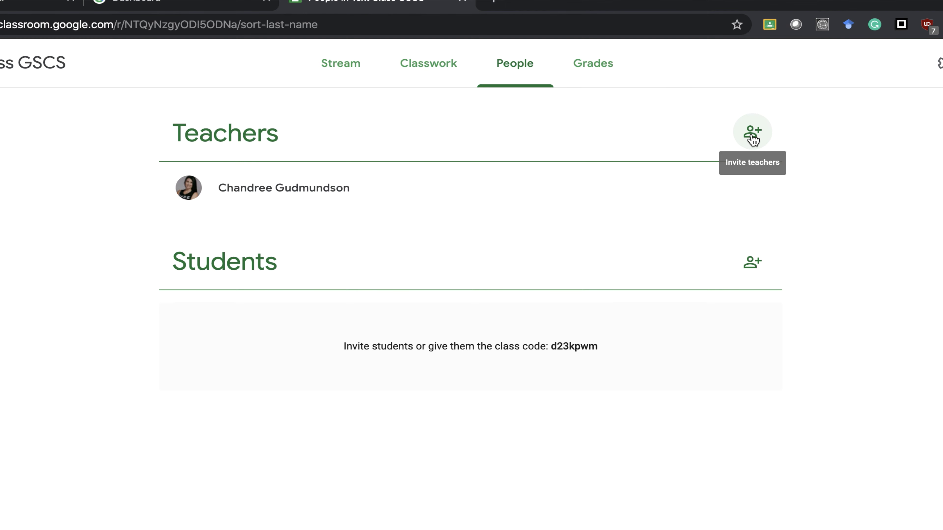
pyautogui.click(753, 138)
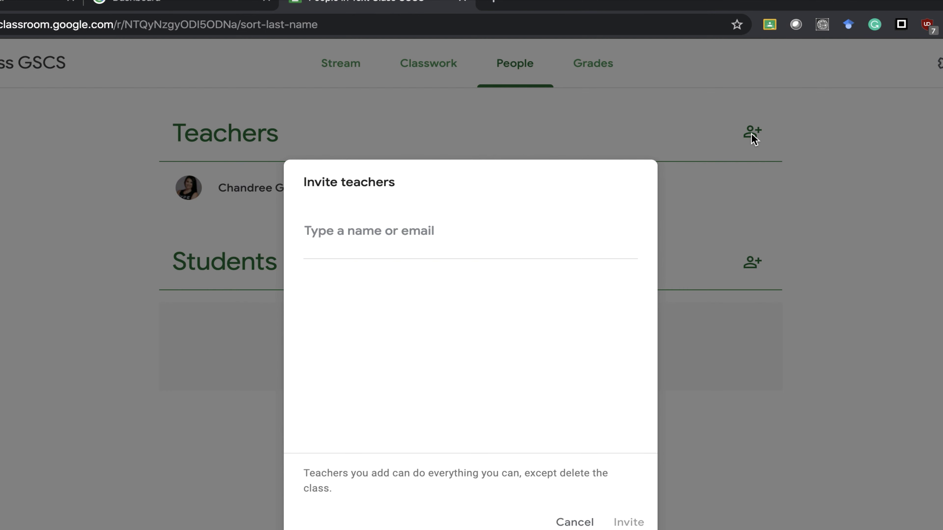
pyautogui.write('ajo')
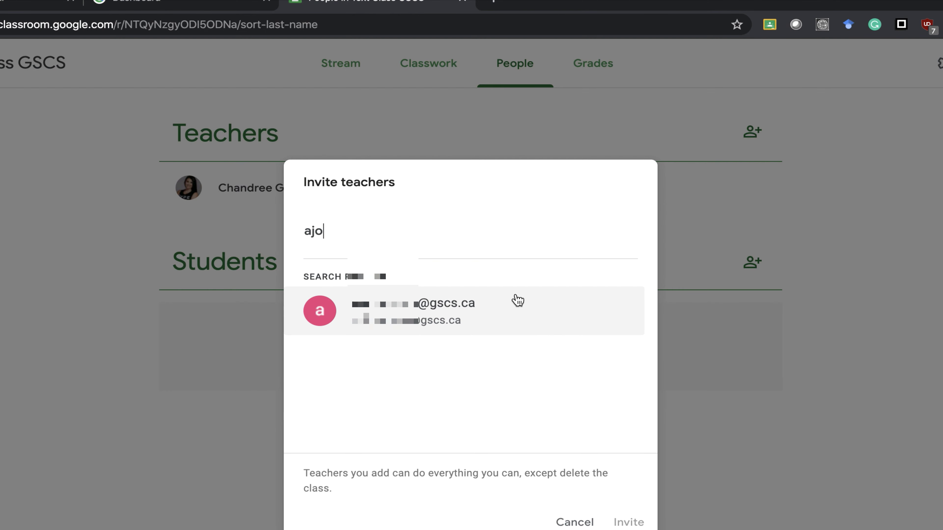
pyautogui.click(455, 320)
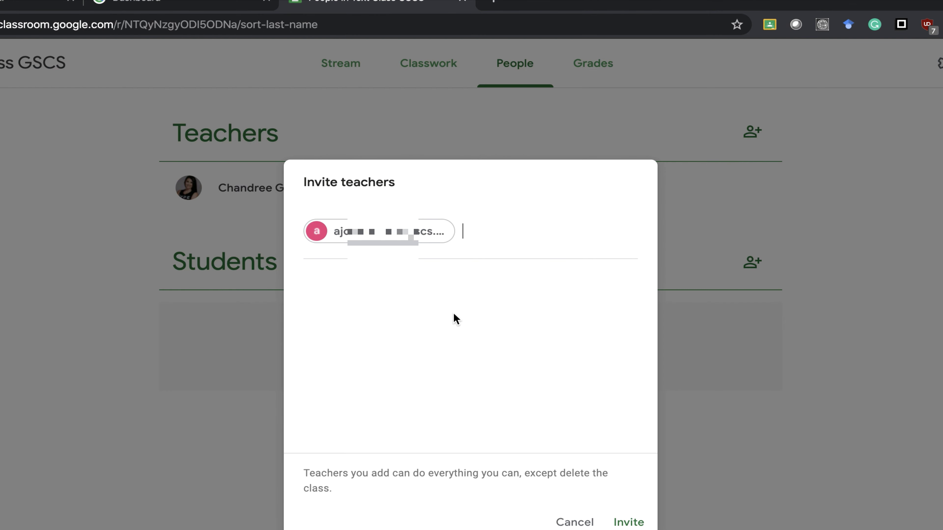
pyautogui.click(634, 524)
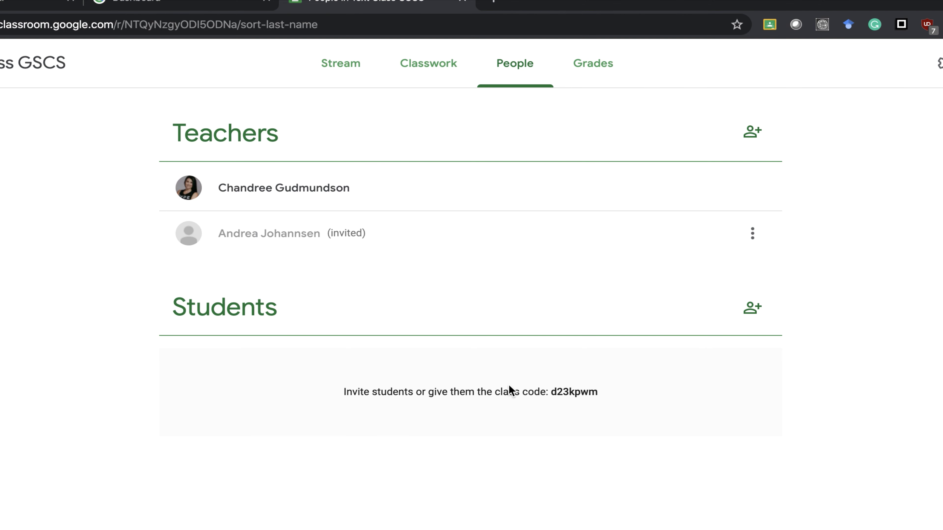
# - Highlight the class code in the Students section, then clear the highlight
pyautogui.moveTo(599, 392); pyautogui.dragTo(549, 396)
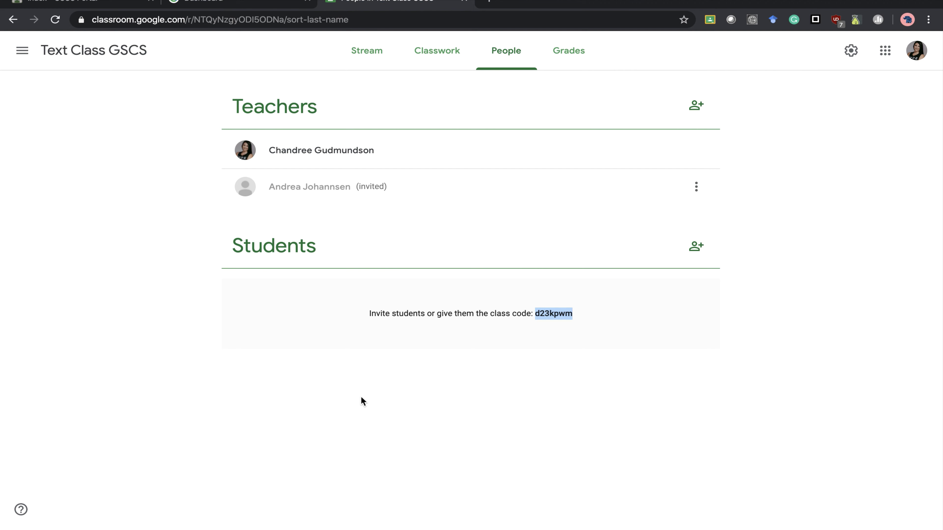
pyautogui.click(488, 395)
pyautogui.click(696, 248)
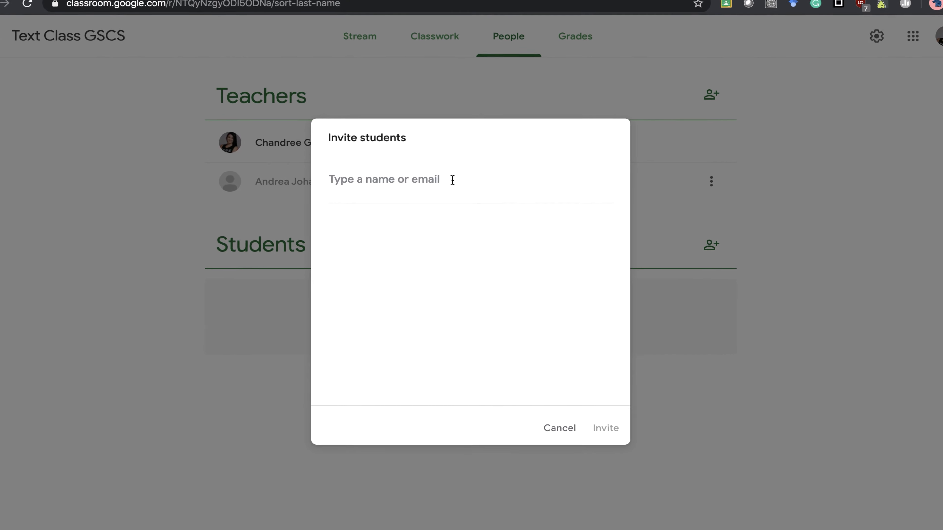
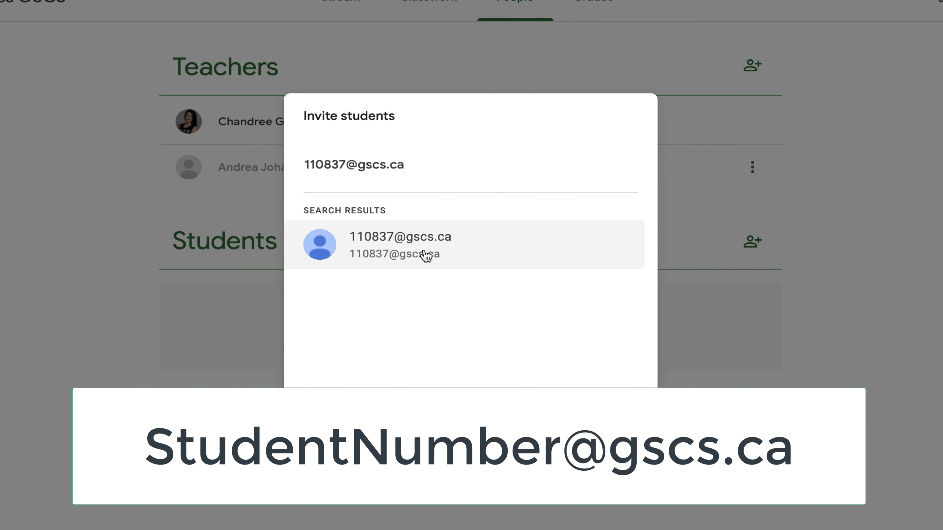
pyautogui.click(425, 256)
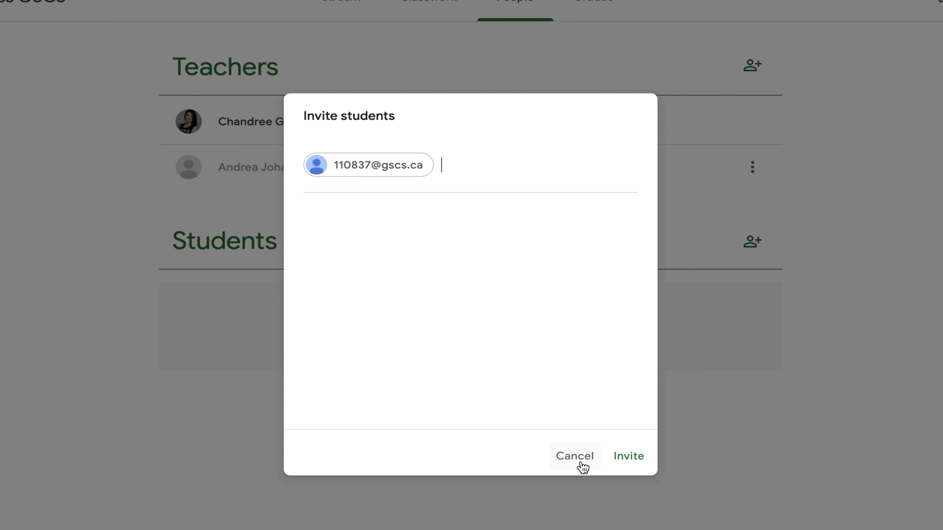
pyautogui.click(582, 466)
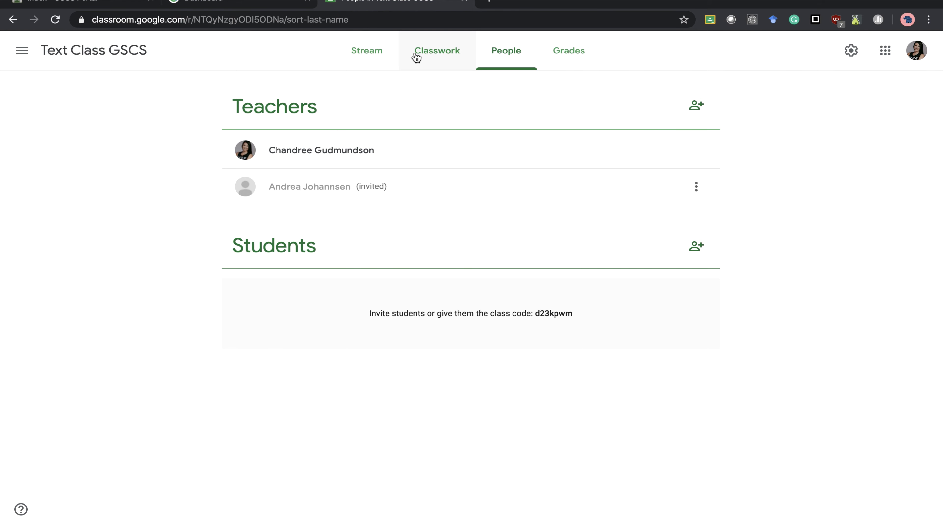
# - Return to the Stream and open a new announcement composer
pyautogui.click(381, 55)
pyautogui.moveTo(291, 523)
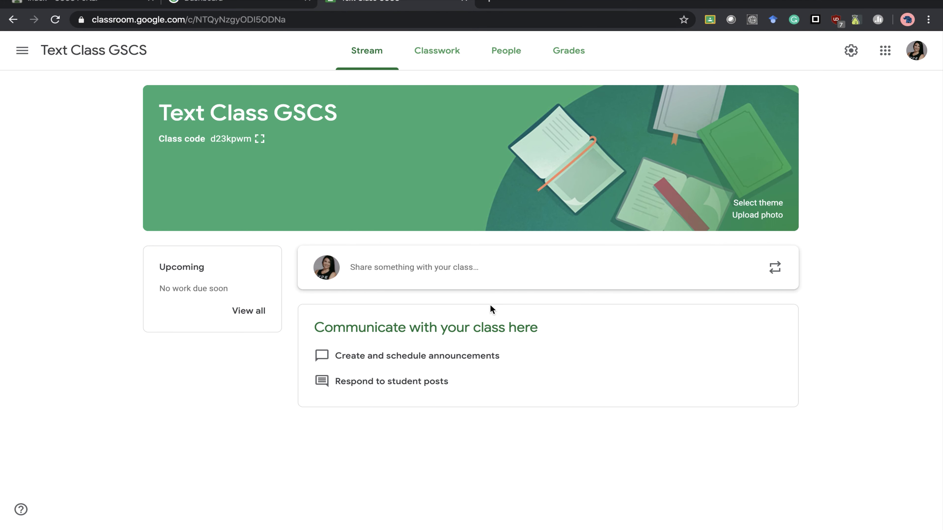
pyautogui.click(497, 269)
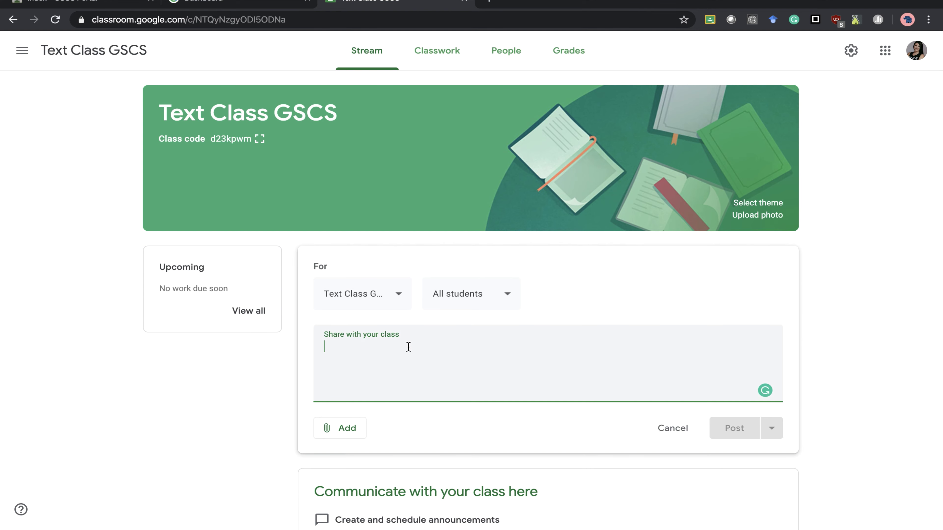
# - Address the announcement to Text Class GSCS and All students
pyautogui.click(400, 295)
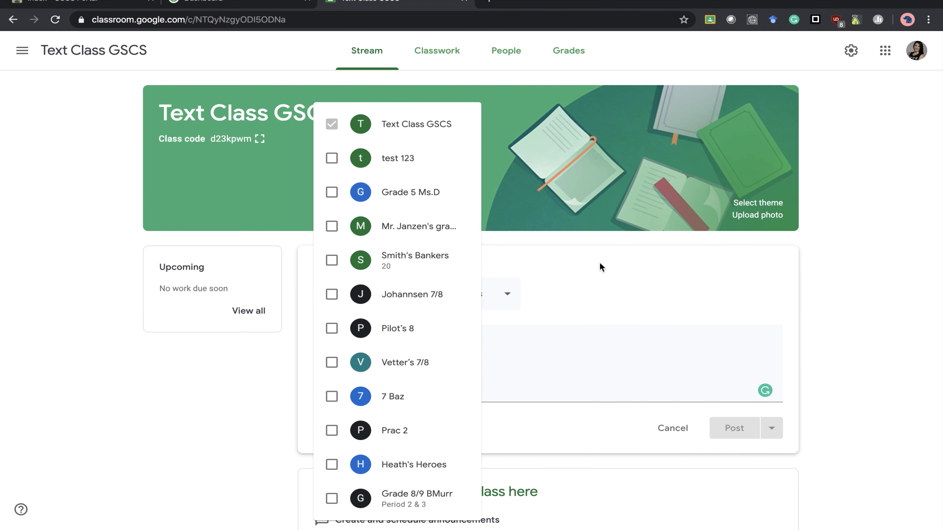
pyautogui.click(619, 262)
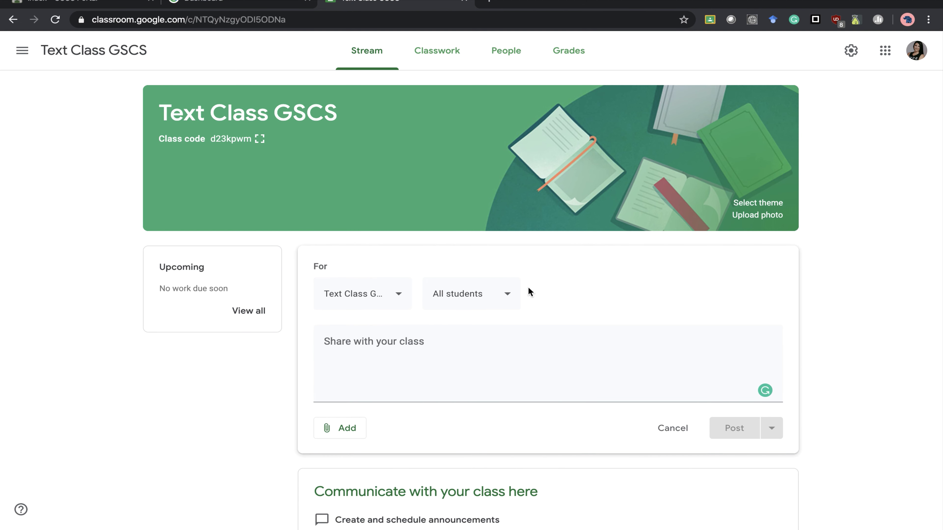
pyautogui.click(509, 297)
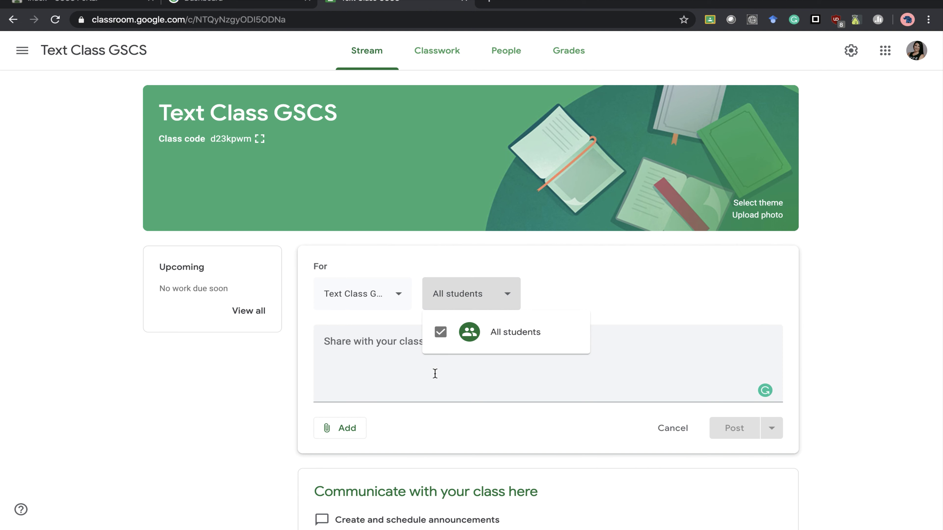
pyautogui.click(607, 283)
# - Write 'Hello, I am so excited to be teaching you all through this digital platform!' and show attachment options
pyautogui.click(420, 355)
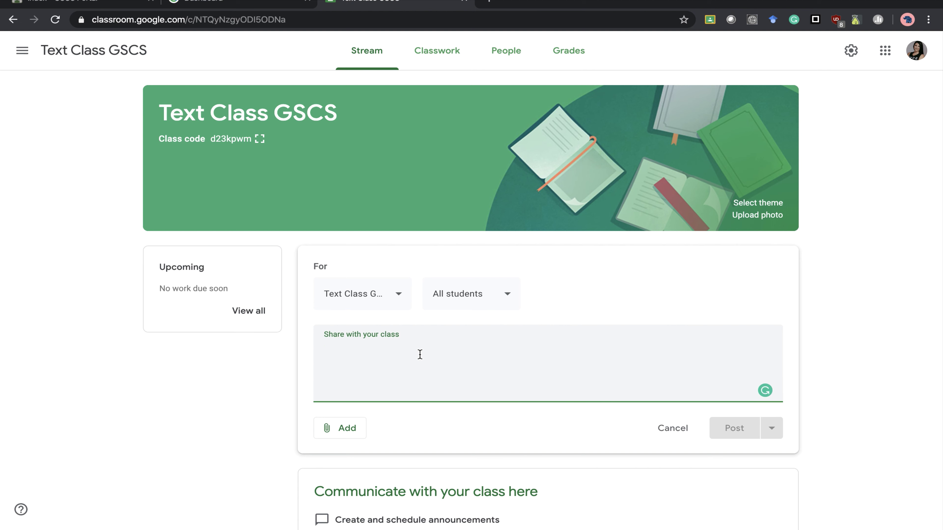
pyautogui.write('Hel')
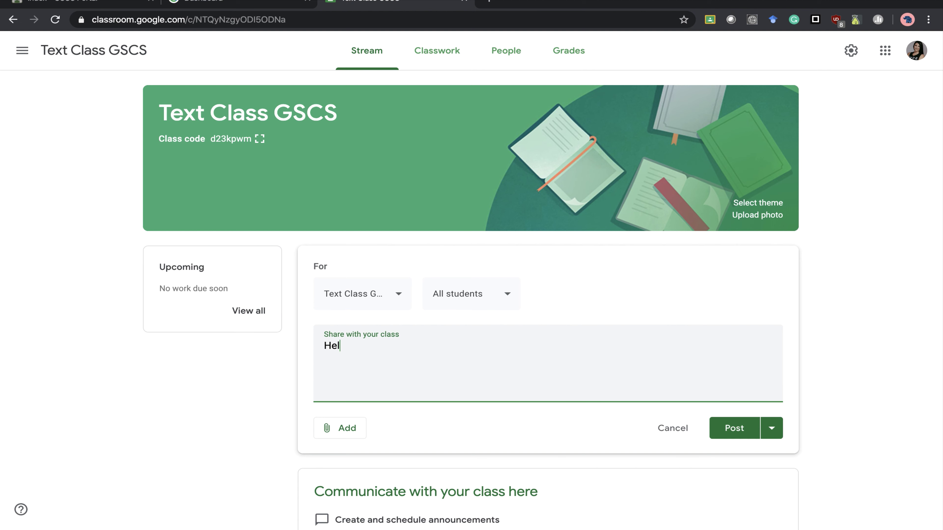
pyautogui.write('lo, I am so excited to be te')
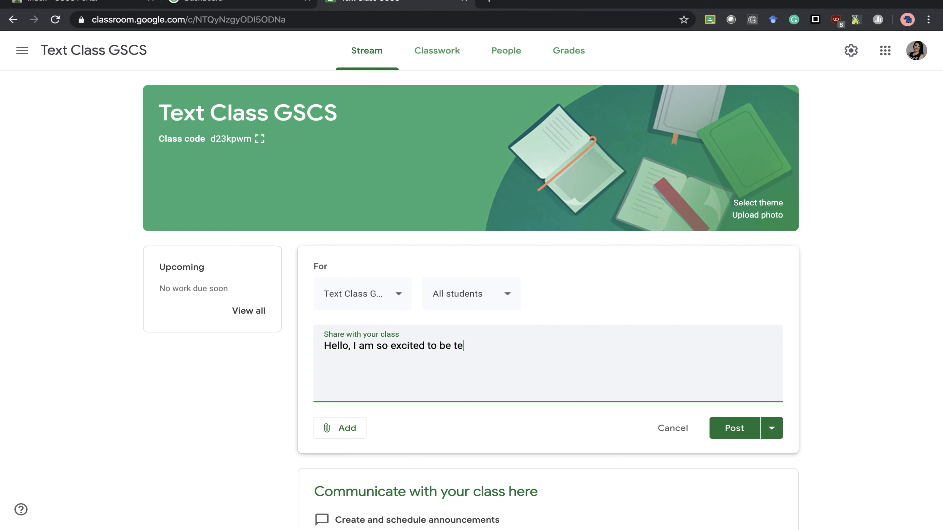
pyautogui.write('achin')
pyautogui.write('g yo')
pyautogui.press('BackSpace')
pyautogui.write('you all through this di')
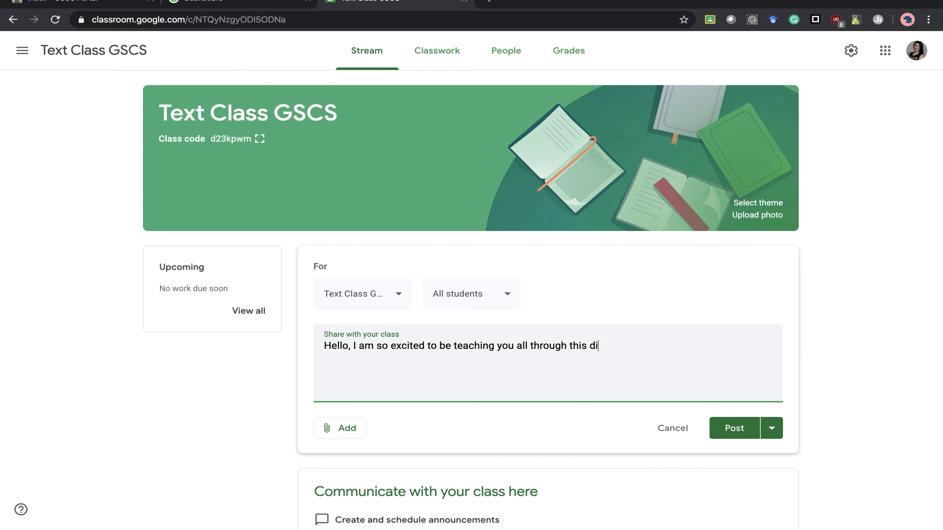
pyautogui.write('gital platform!')
pyautogui.click(327, 431)
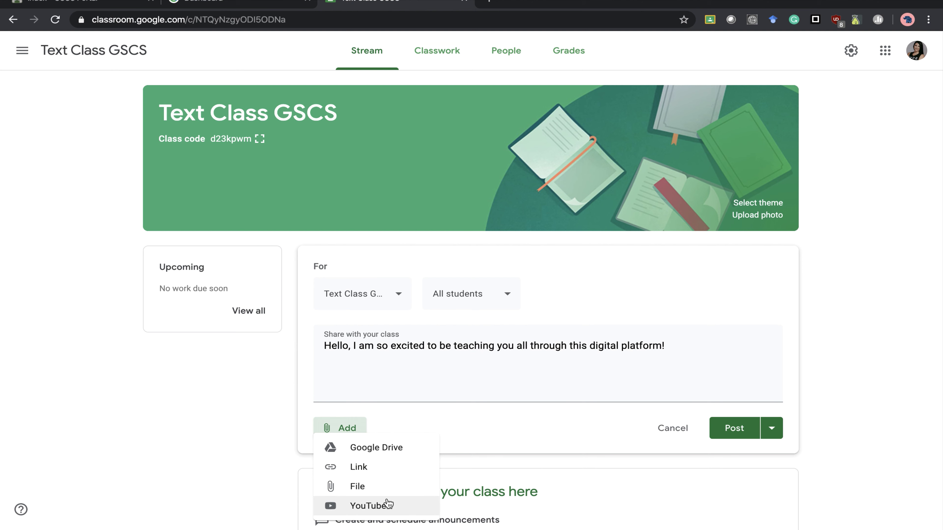
# - Pick intro video.mov from the computer and start uploading it, then abandon the upload
pyautogui.click(389, 482)
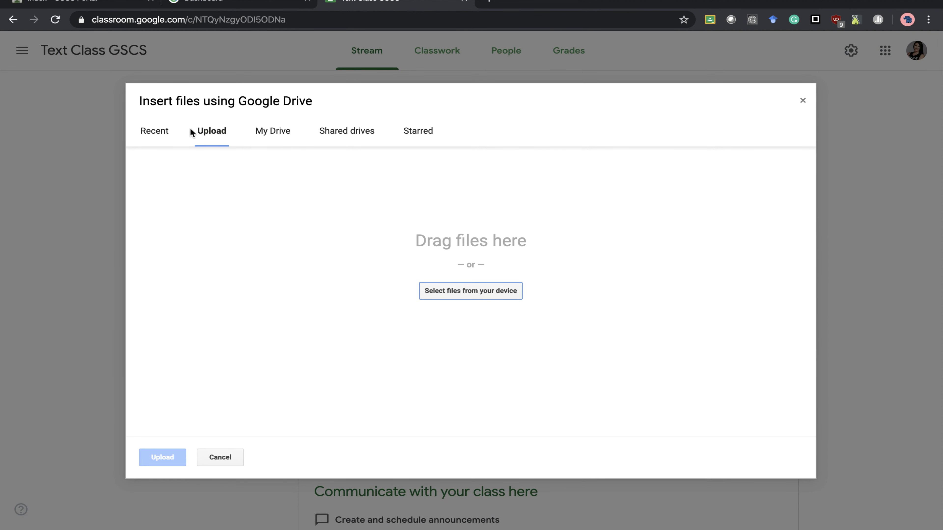
pyautogui.click(495, 296)
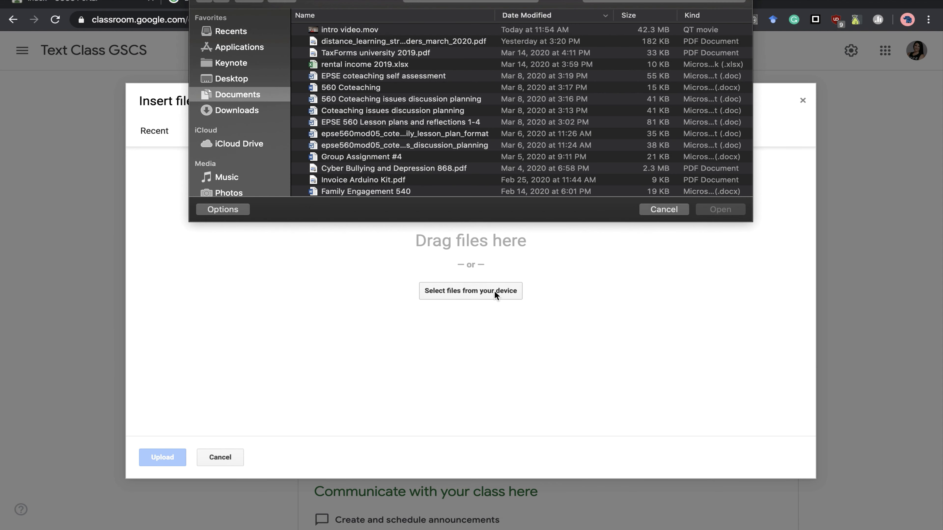
pyautogui.click(352, 29)
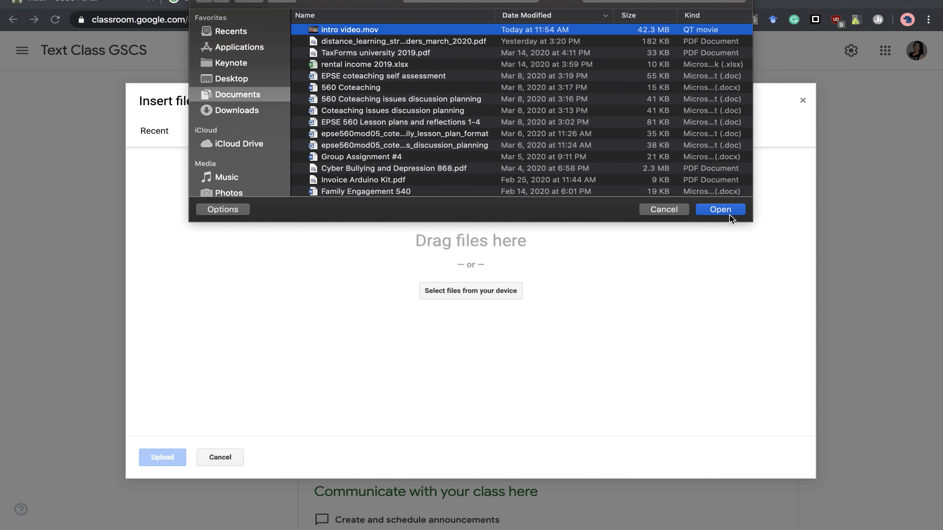
pyautogui.click(727, 208)
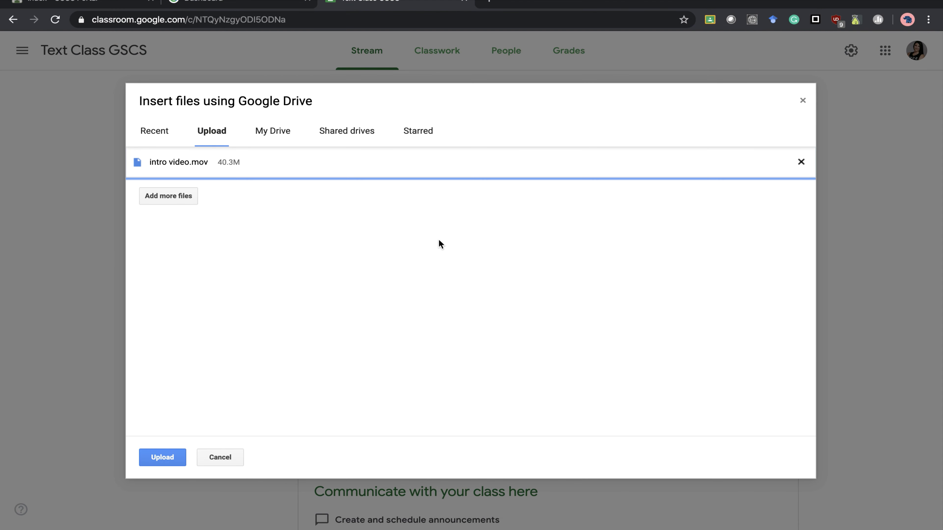
pyautogui.click(182, 462)
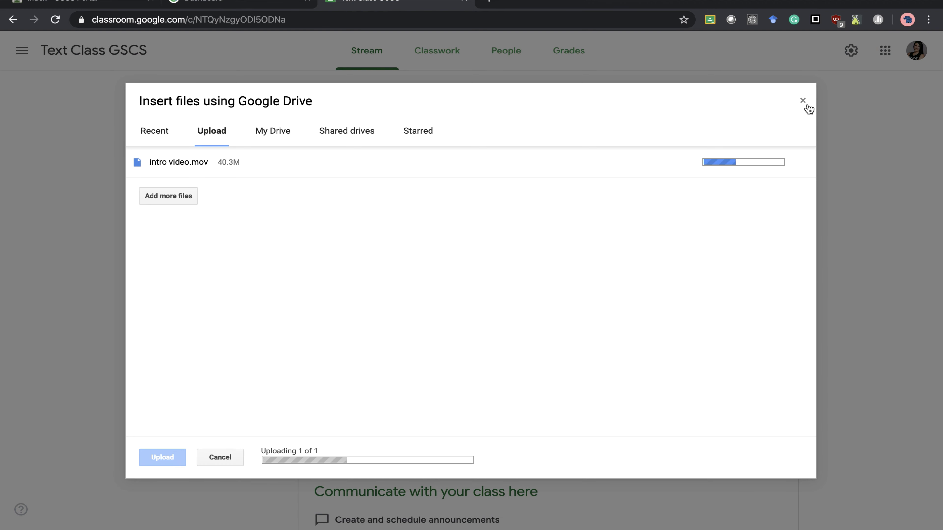
pyautogui.click(668, 172)
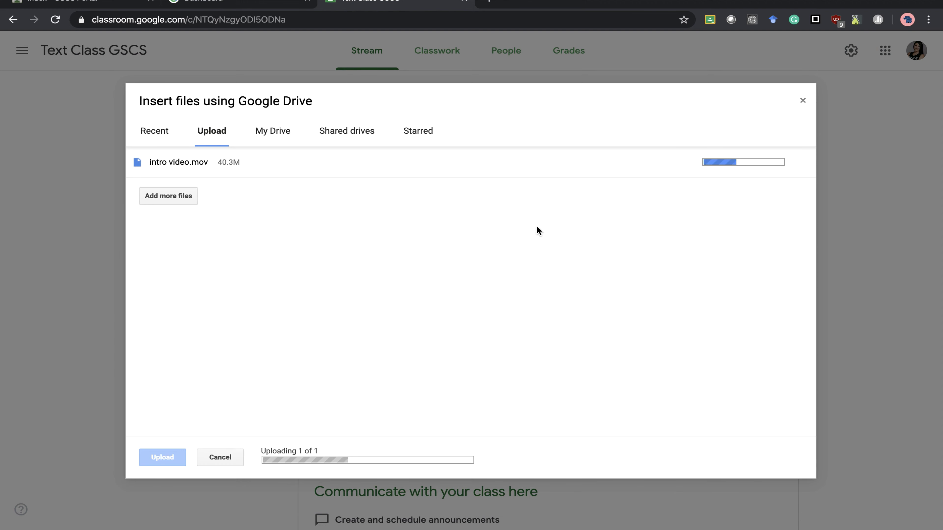
pyautogui.click(804, 102)
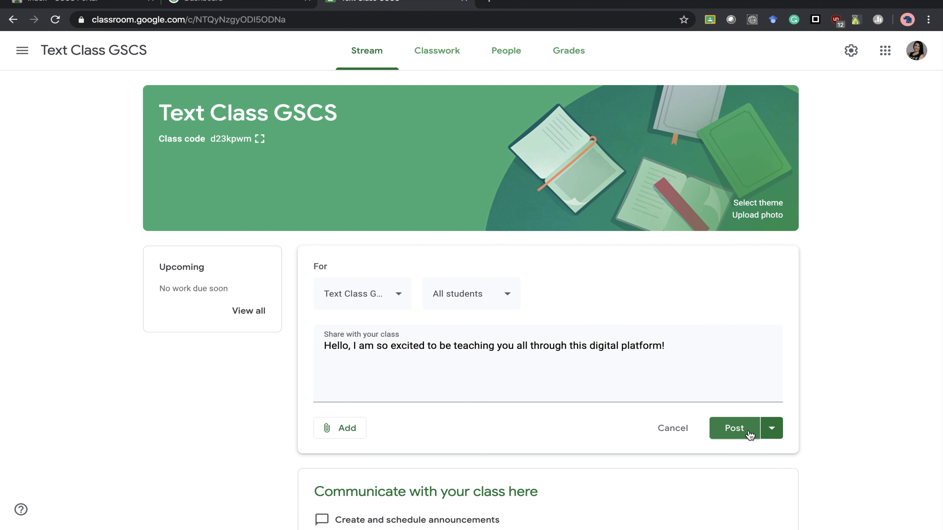
# - Look at scheduling the announcement, cancel, and save it as a draft instead
pyautogui.click(779, 436)
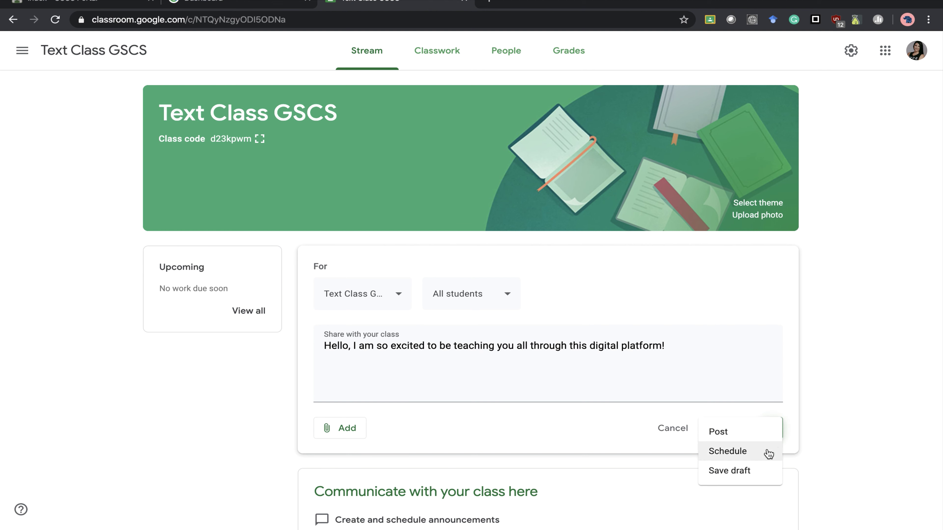
pyautogui.click(767, 451)
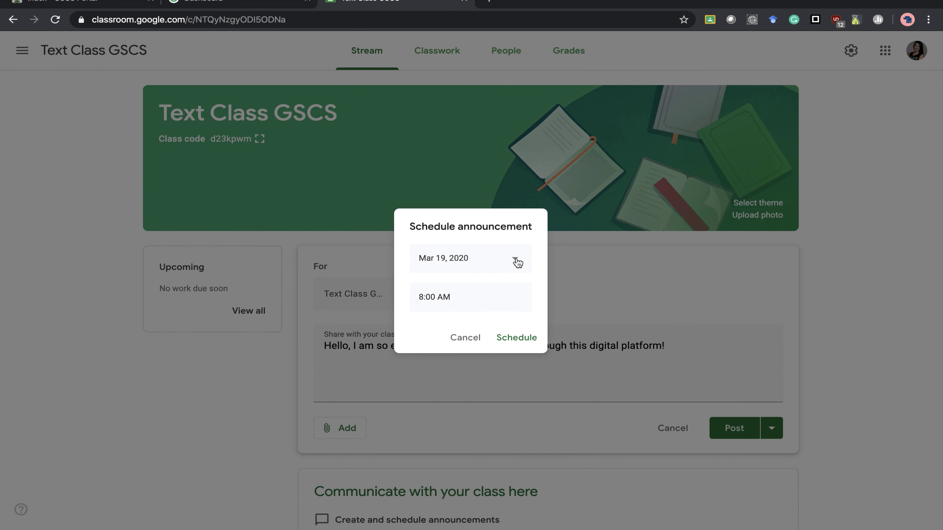
pyautogui.click(481, 340)
pyautogui.click(772, 429)
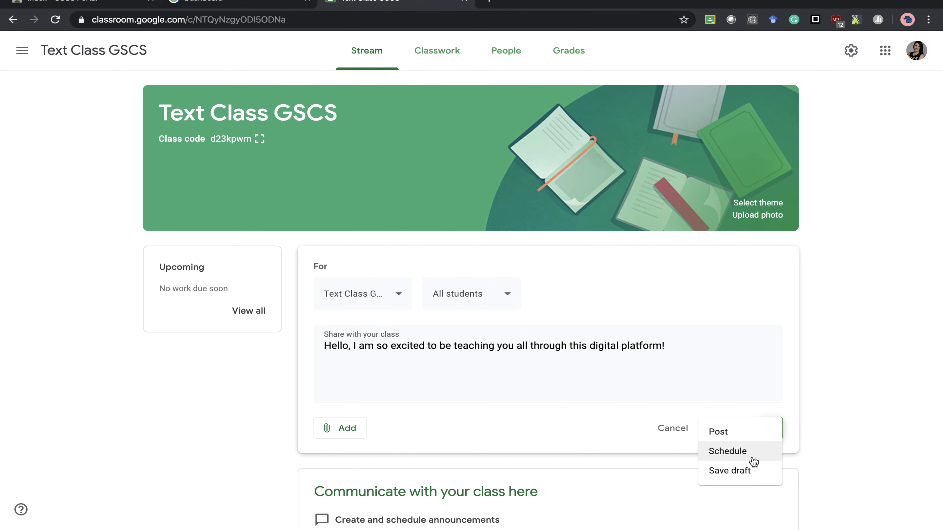
pyautogui.click(738, 476)
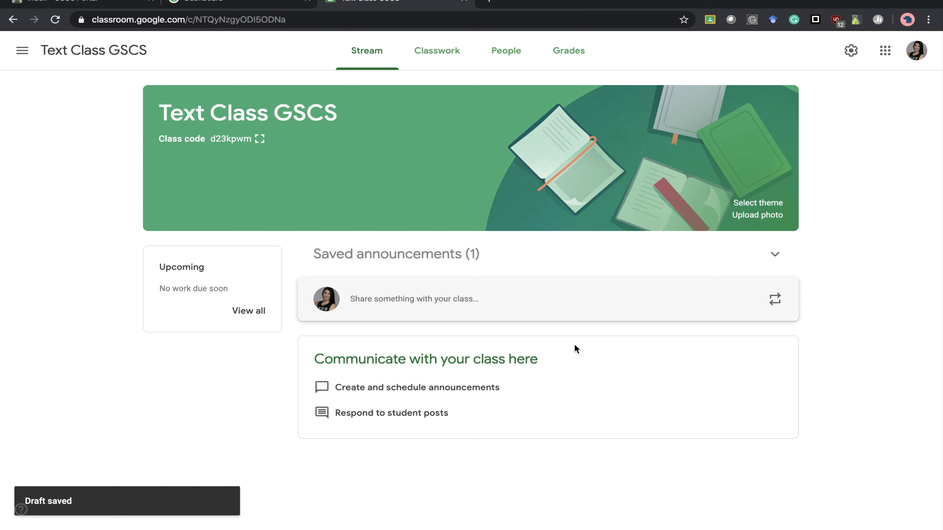
# - Reopen the saved welcome draft and post it to all students
pyautogui.click(780, 259)
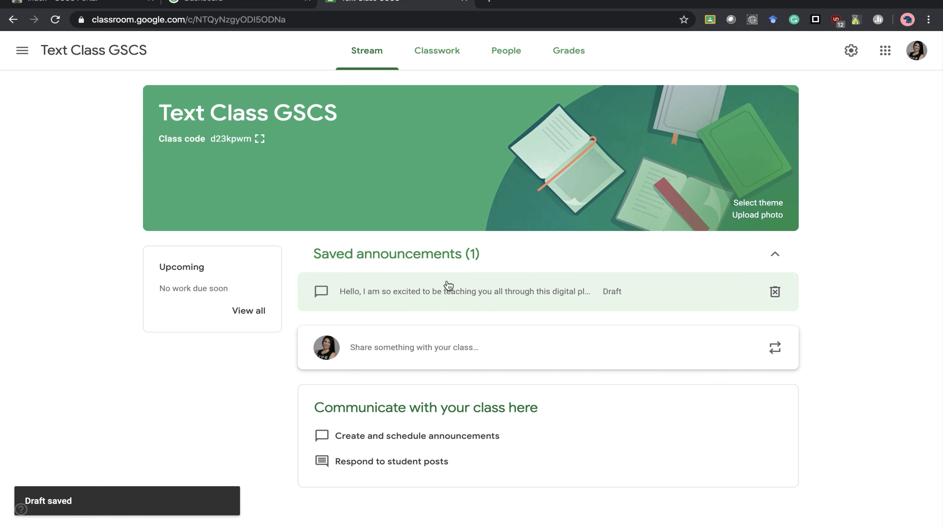
pyautogui.click(450, 297)
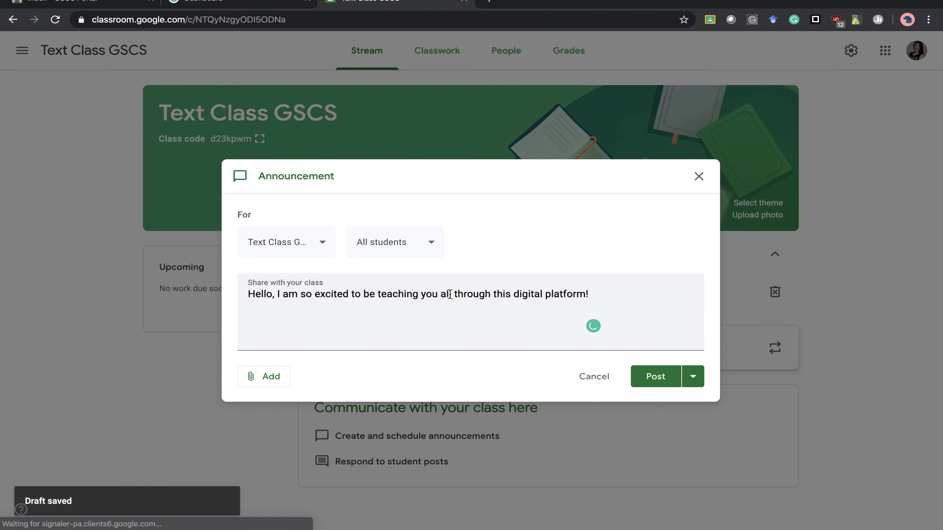
pyautogui.click(669, 384)
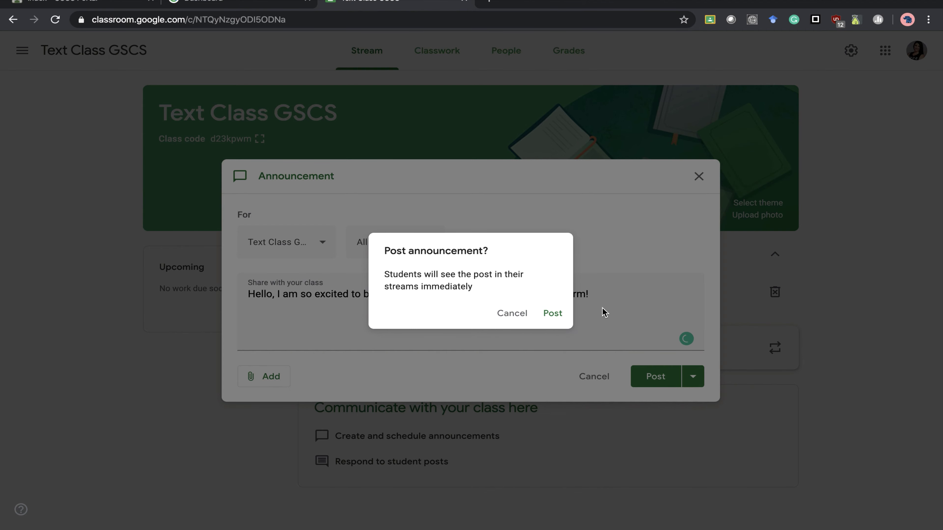
pyautogui.click(565, 314)
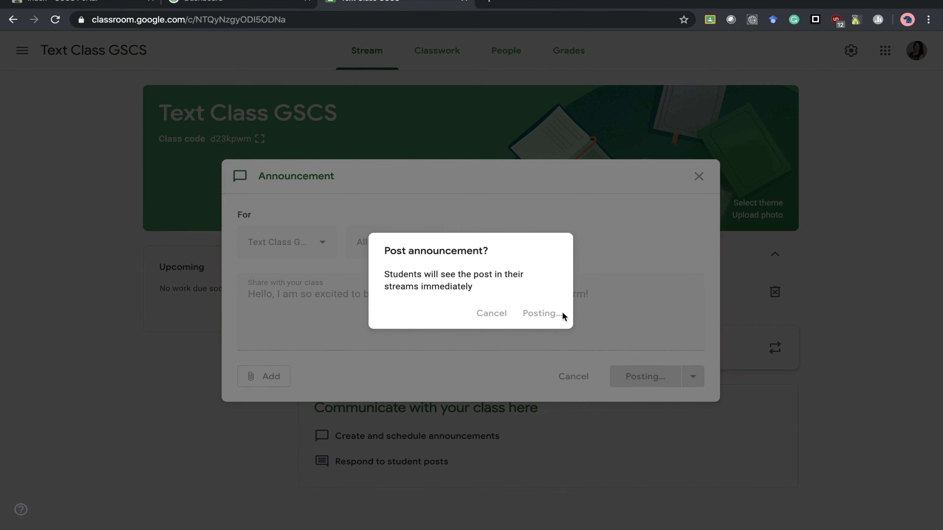